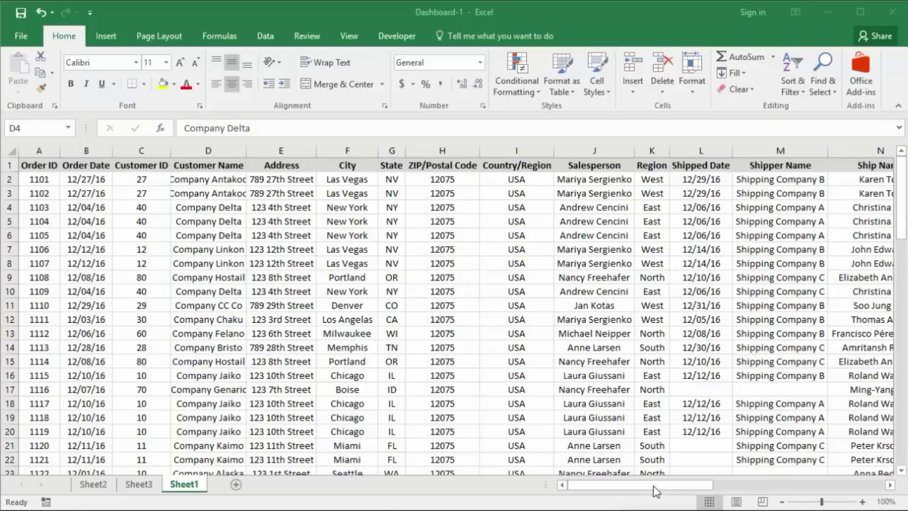
Step: Start a PivotTable from range Sheet1!$A$1:$Z$81, targeting a new worksheet
{"action": "left_click", "coordinate": [669, 484]}
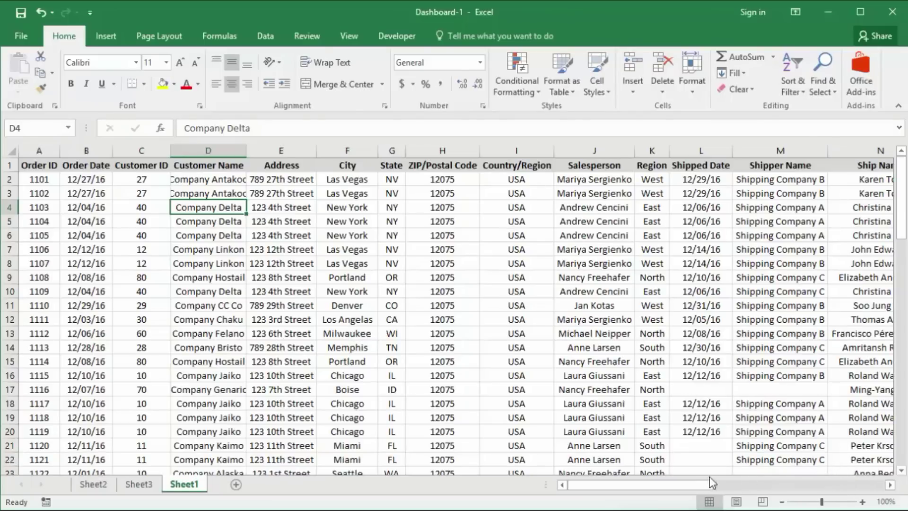
{"action": "left_click_drag", "start_coordinate": [699, 483], "coordinate": [660, 477]}
{"action": "left_click", "coordinate": [105, 39]}
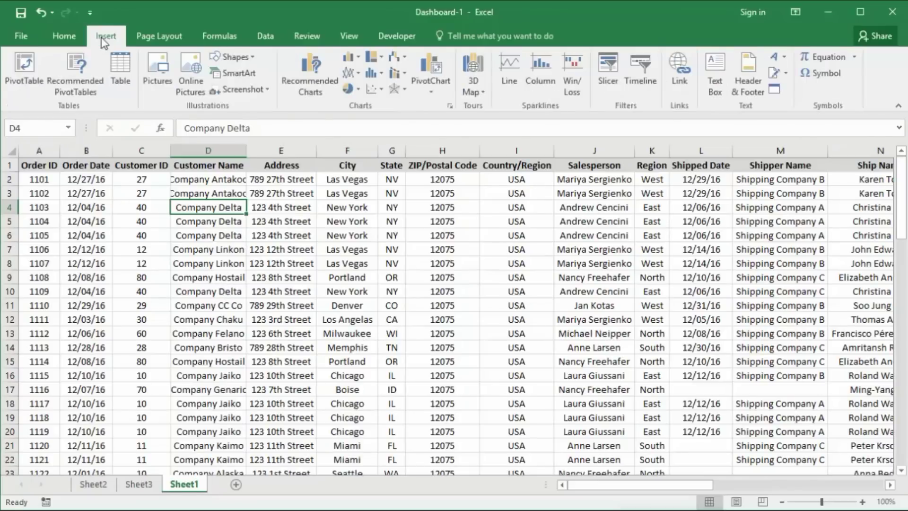
{"action": "left_click", "coordinate": [25, 64]}
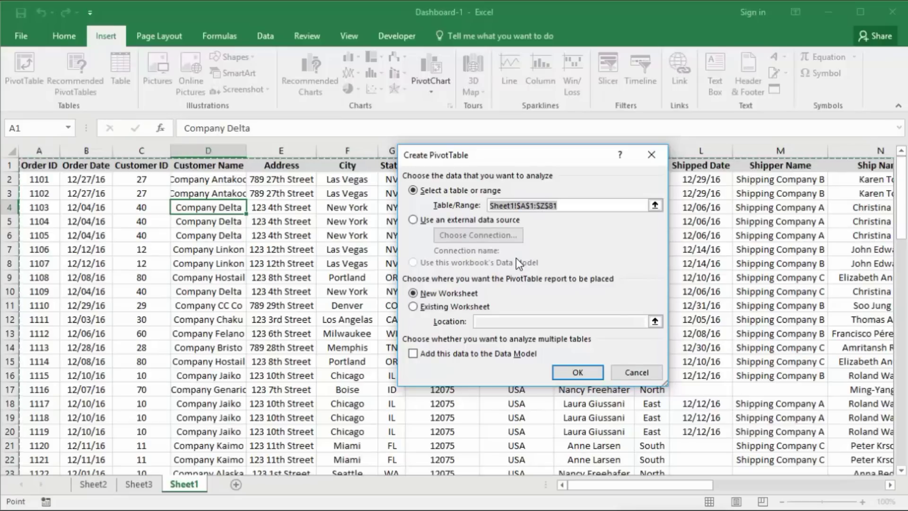
Step: Create the PivotTable on a new sheet with Salesperson in Rows and Sum of Revenue in Values
{"action": "left_click", "coordinate": [567, 374]}
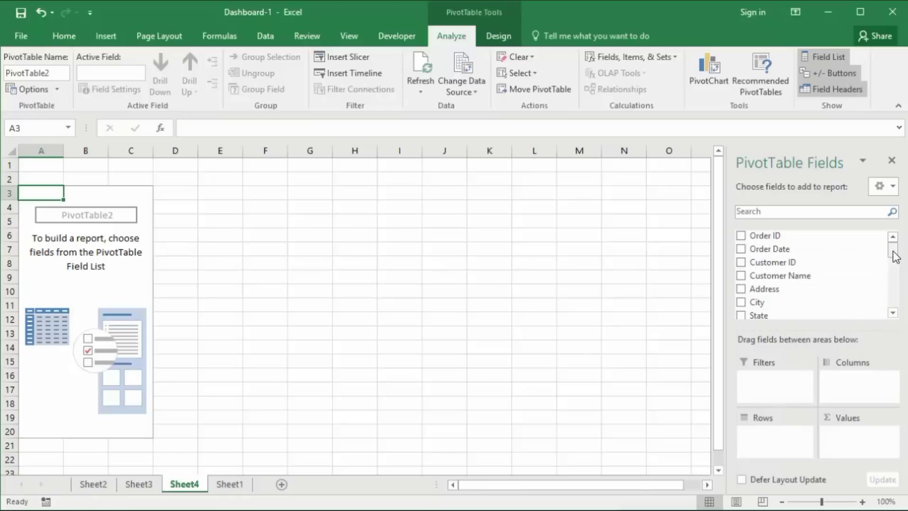
{"action": "left_click_drag", "start_coordinate": [894, 256], "coordinate": [893, 270]}
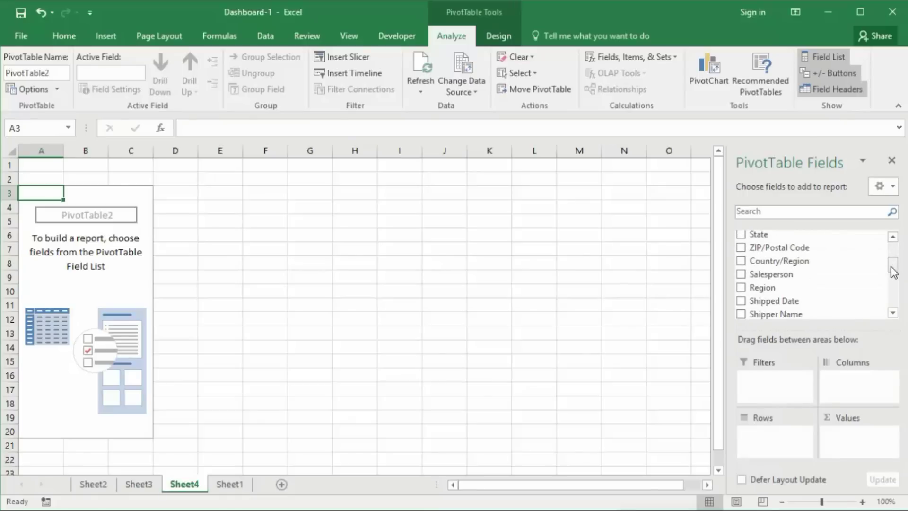
{"action": "left_click_drag", "start_coordinate": [791, 275], "coordinate": [783, 434]}
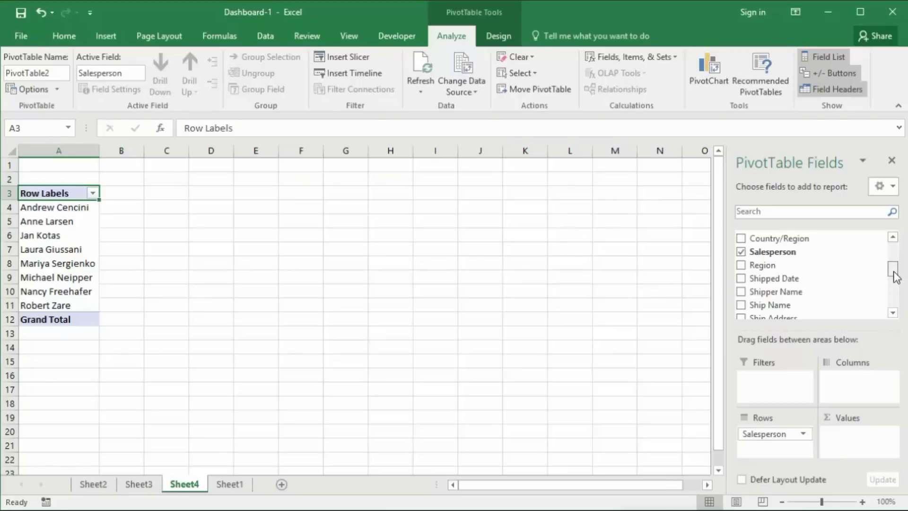
{"action": "left_click_drag", "start_coordinate": [893, 271], "coordinate": [894, 300]}
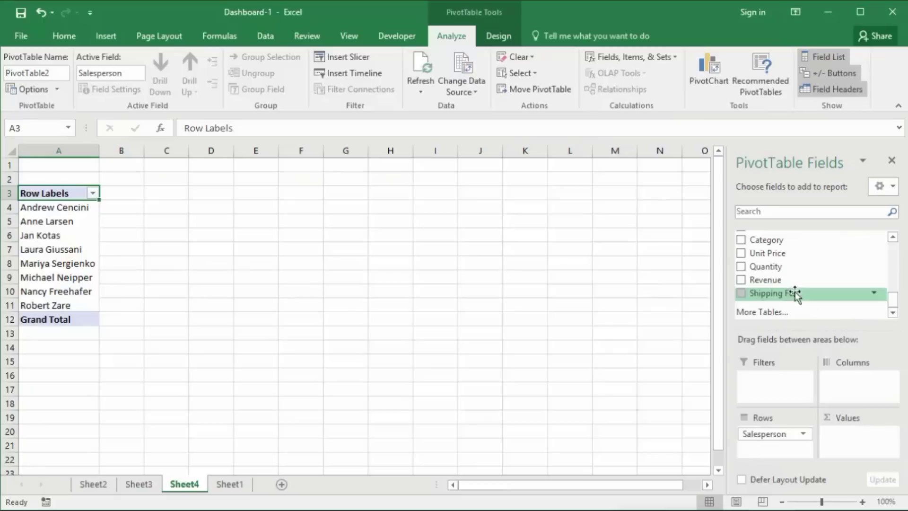
{"action": "left_click_drag", "start_coordinate": [766, 279], "coordinate": [860, 435]}
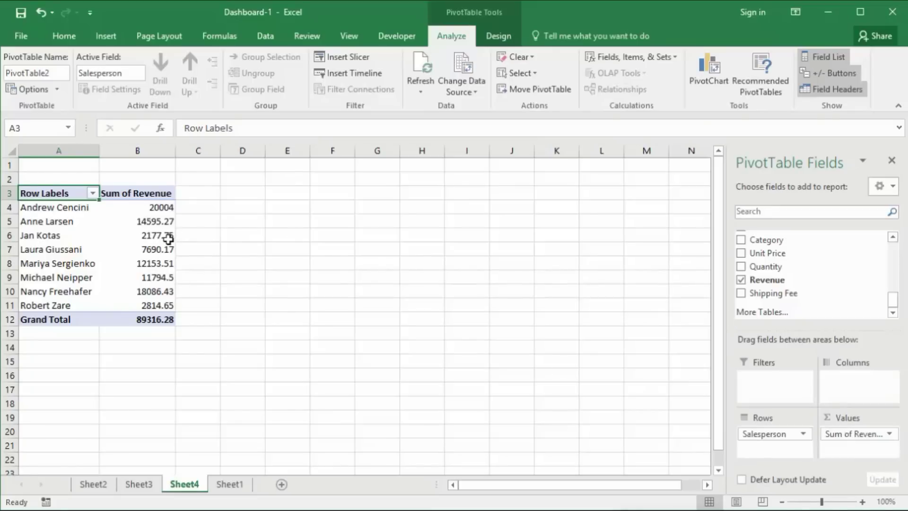
Step: Format the Sum of Revenue field as Currency with 0 decimal places
{"action": "mouse_move", "coordinate": [172, 235]}
{"action": "mouse_move", "coordinate": [174, 254]}
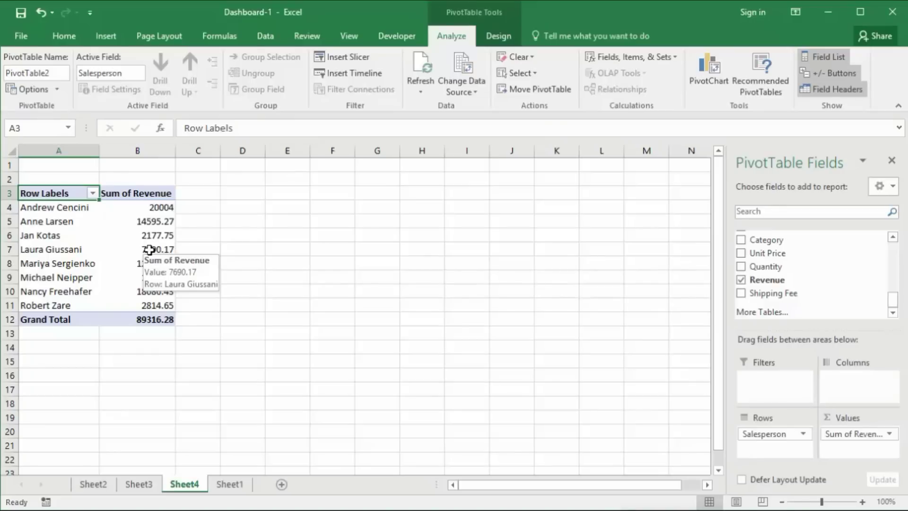
{"action": "right_click", "coordinate": [156, 208]}
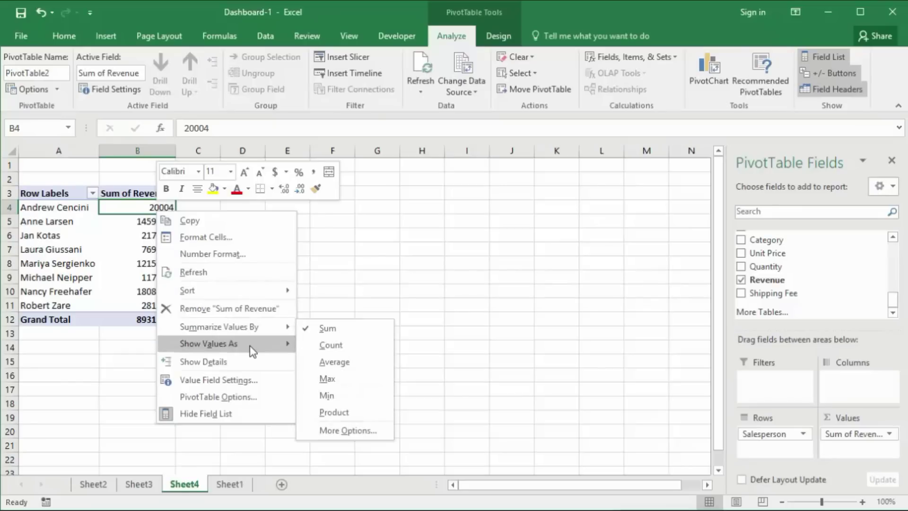
{"action": "left_click", "coordinate": [250, 379]}
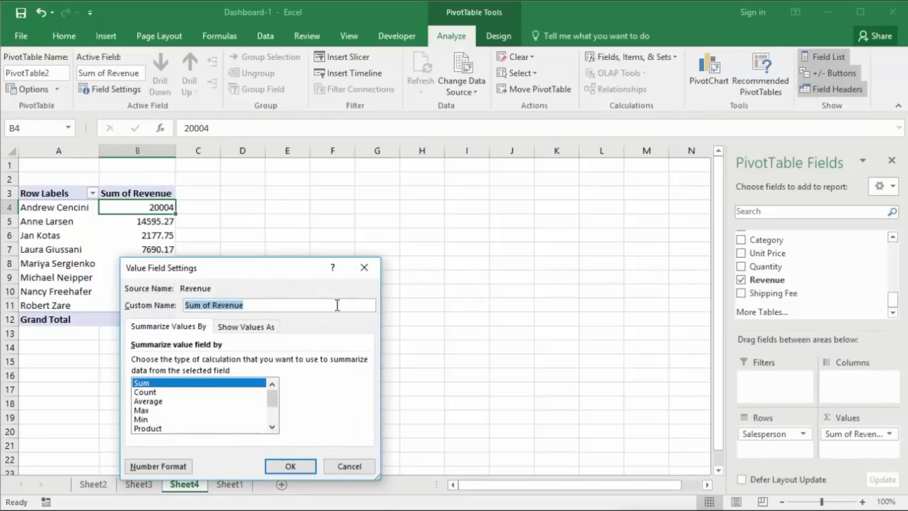
{"action": "left_click_drag", "start_coordinate": [263, 274], "coordinate": [286, 239]}
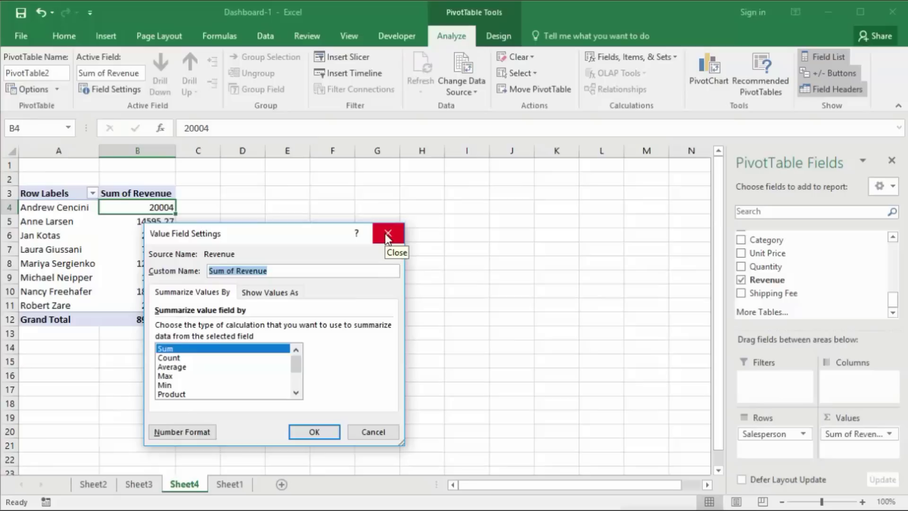
{"action": "left_click", "coordinate": [203, 432]}
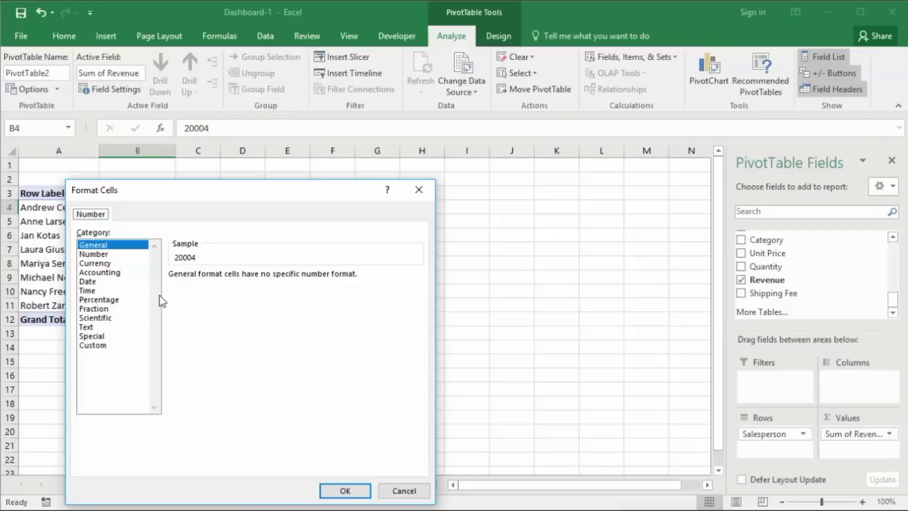
{"action": "left_click", "coordinate": [100, 265]}
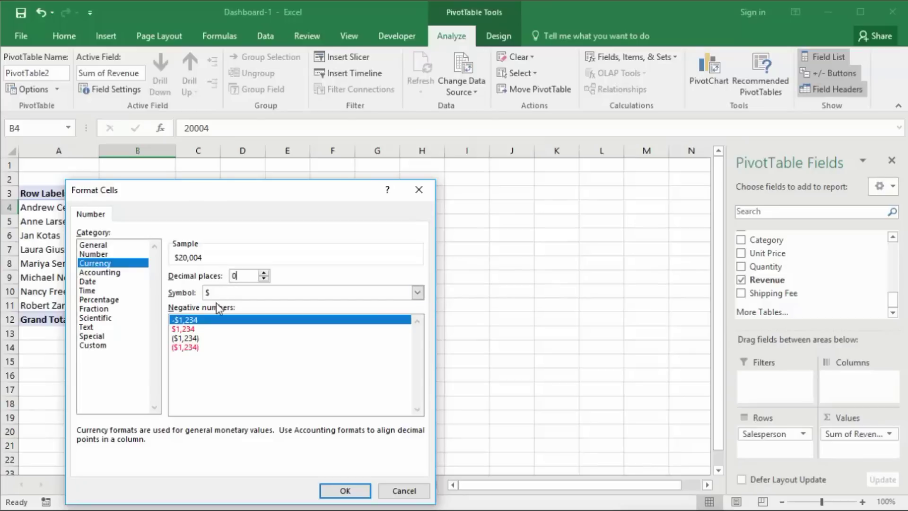
{"action": "left_click", "coordinate": [336, 488]}
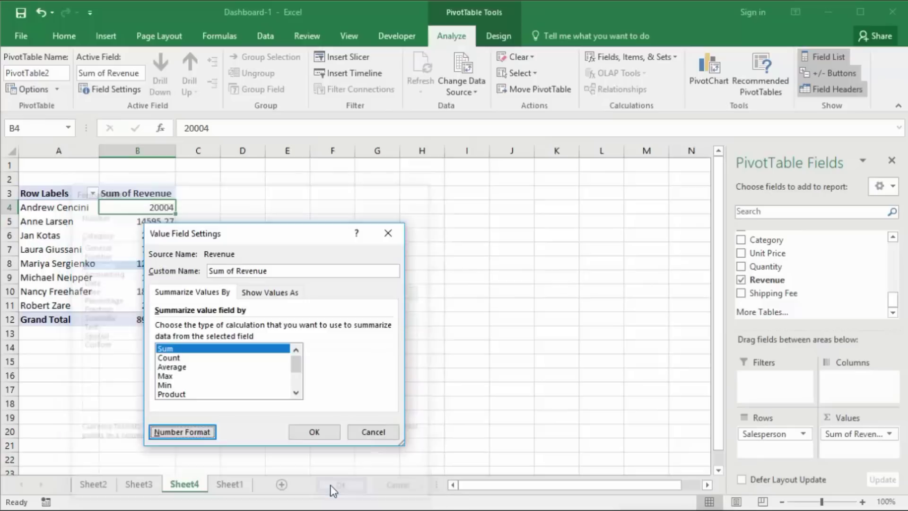
{"action": "left_click", "coordinate": [316, 432]}
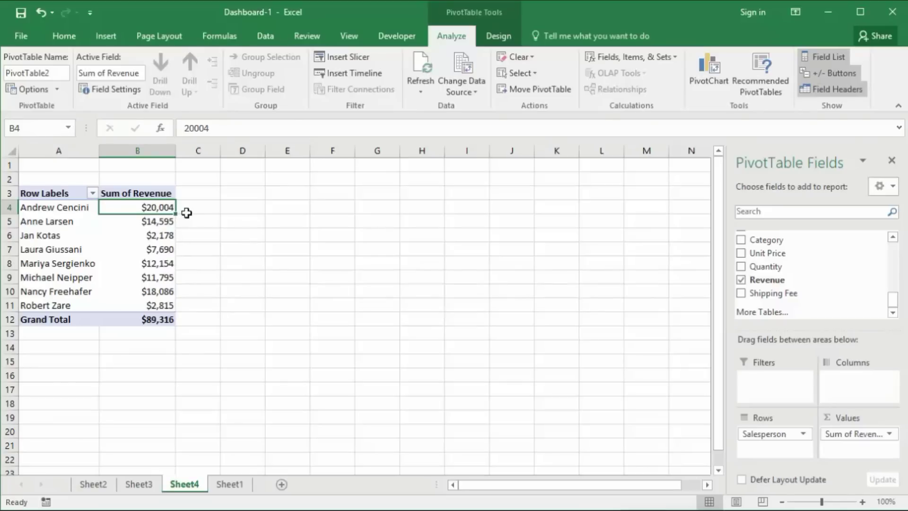
Step: Sort the salespeople by Sum of Revenue, largest to smallest
{"action": "right_click", "coordinate": [147, 208]}
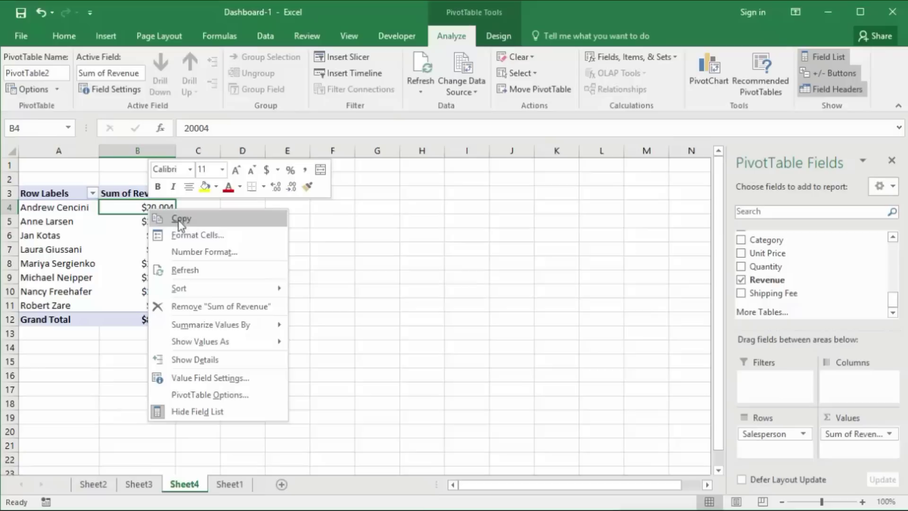
{"action": "mouse_move", "coordinate": [215, 288]}
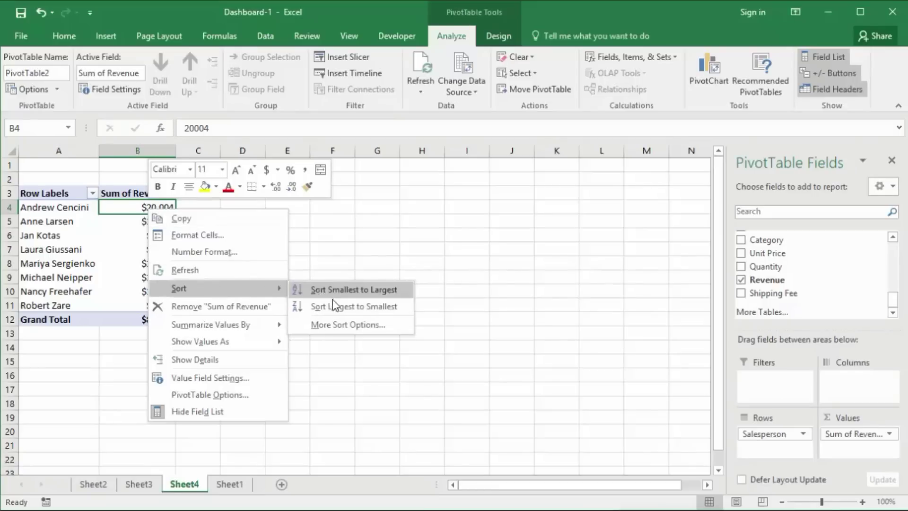
{"action": "left_click", "coordinate": [376, 308]}
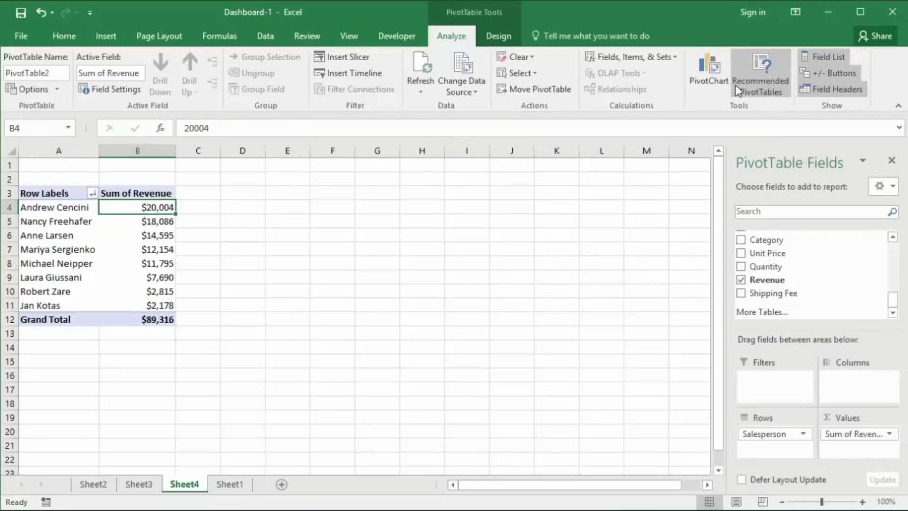
Step: Open the PivotChart Insert Chart dialog from the PivotTable Analyze tab
{"action": "left_click", "coordinate": [717, 72]}
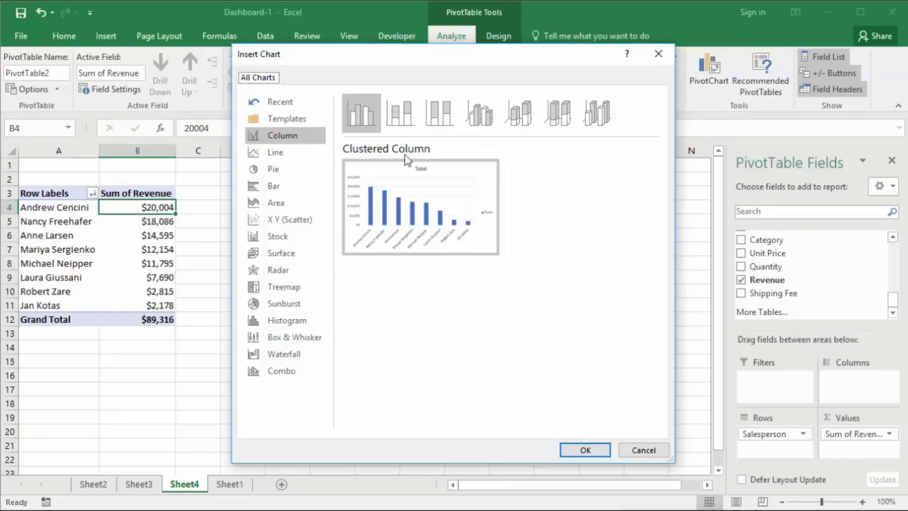
Step: Insert a Clustered Bar PivotChart of revenue by salesperson
{"action": "left_click", "coordinate": [282, 186]}
{"action": "mouse_move", "coordinate": [480, 238]}
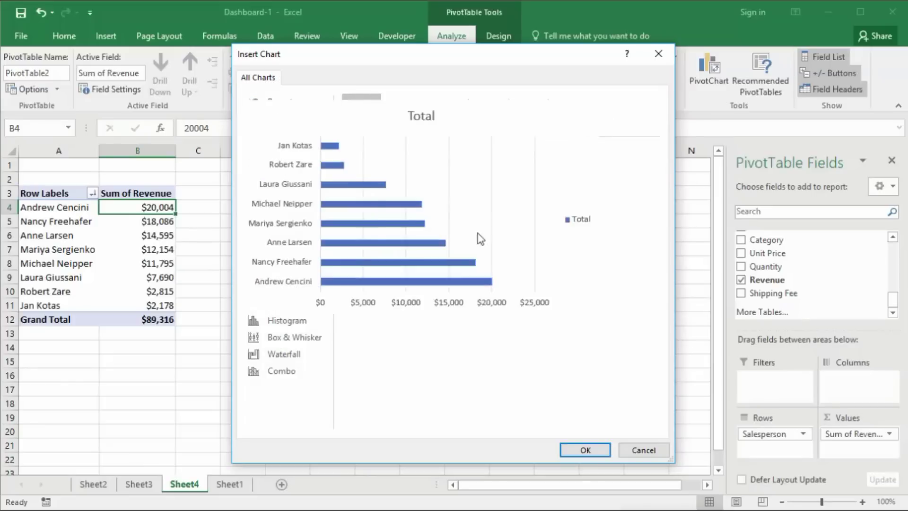
{"action": "left_click", "coordinate": [586, 450]}
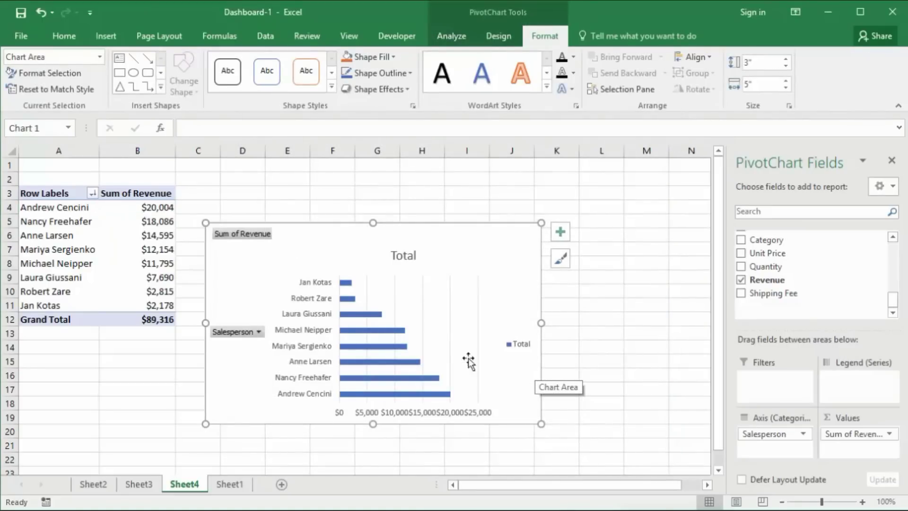
Step: Drag the PivotChart up and right, next to the pivot table
{"action": "mouse_move", "coordinate": [391, 224]}
{"action": "left_mouse_down"}
{"action": "mouse_move", "coordinate": [433, 197]}
{"action": "mouse_move", "coordinate": [438, 179]}
{"action": "left_mouse_up"}
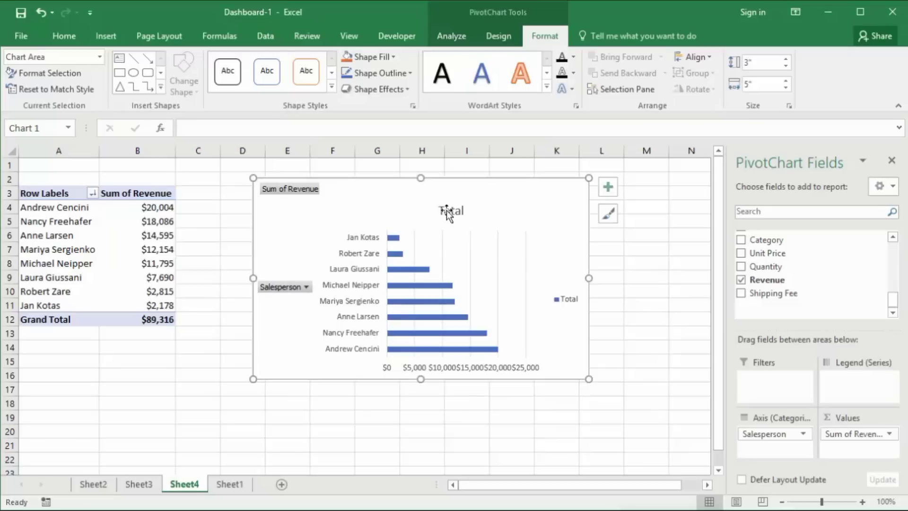
Step: Hide all field buttons on the PivotChart
{"action": "right_click", "coordinate": [291, 292]}
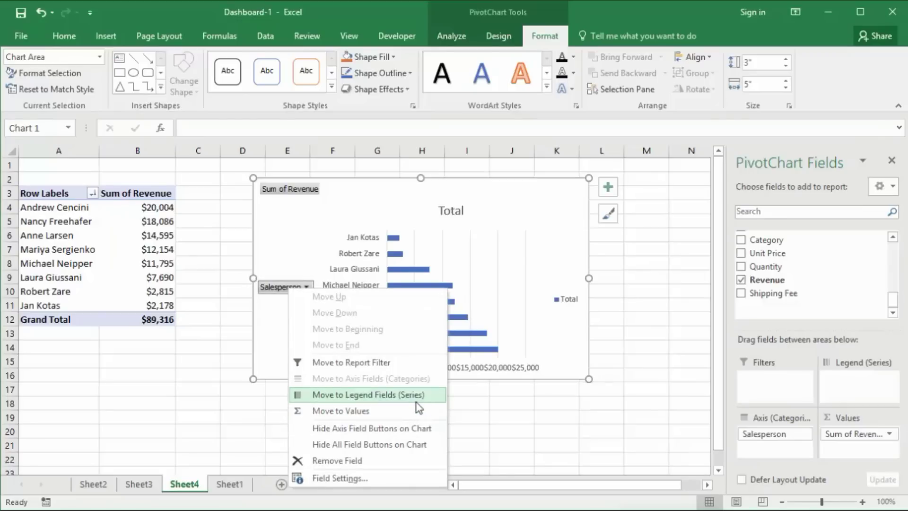
{"action": "left_click", "coordinate": [390, 444]}
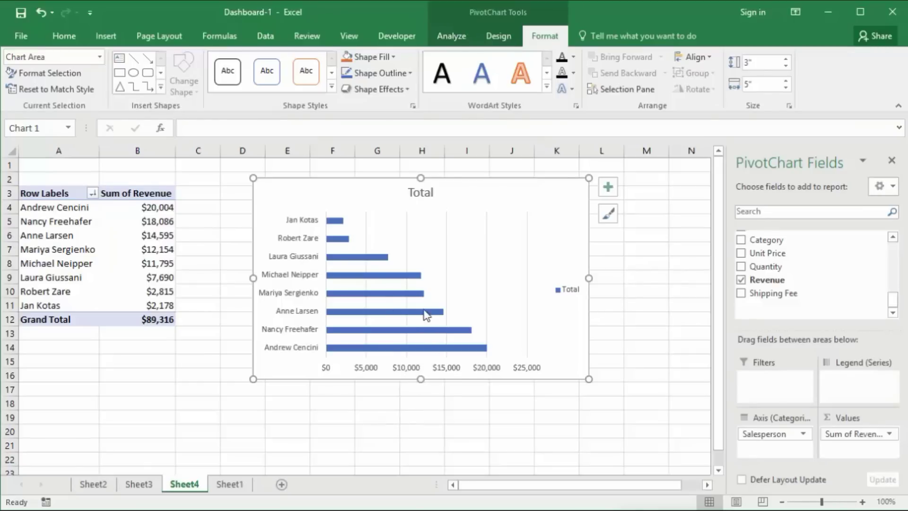
{"action": "mouse_move", "coordinate": [391, 294]}
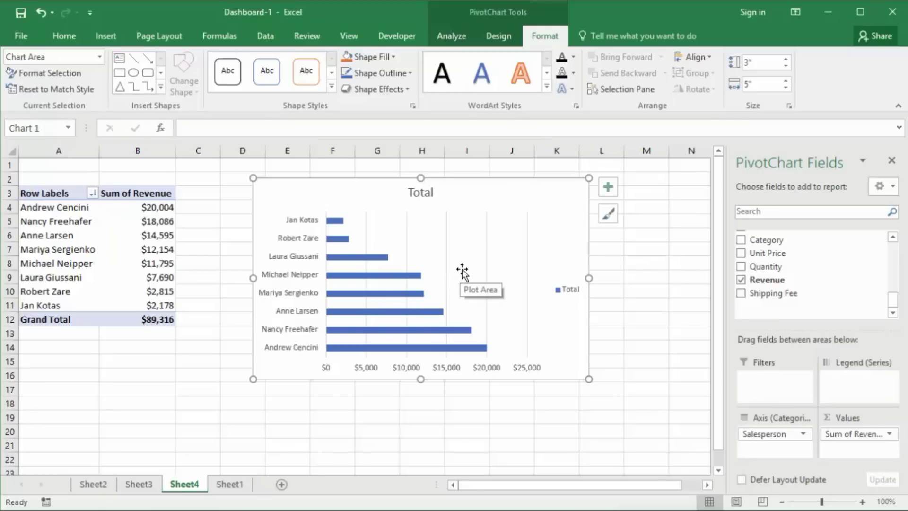
Step: Set the salesperson category axis to Categories in reverse order
{"action": "right_click", "coordinate": [540, 259]}
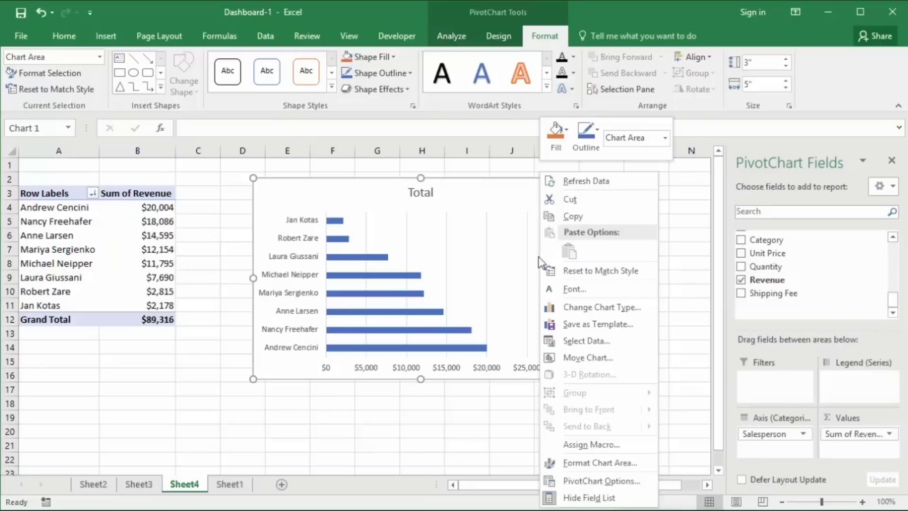
{"action": "key", "text": "Escape"}
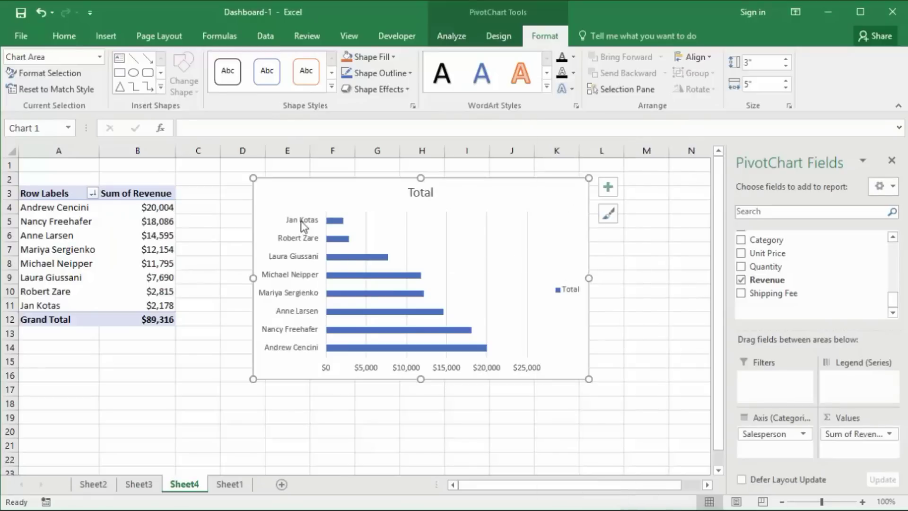
{"action": "left_click", "coordinate": [295, 242]}
{"action": "right_click", "coordinate": [295, 242]}
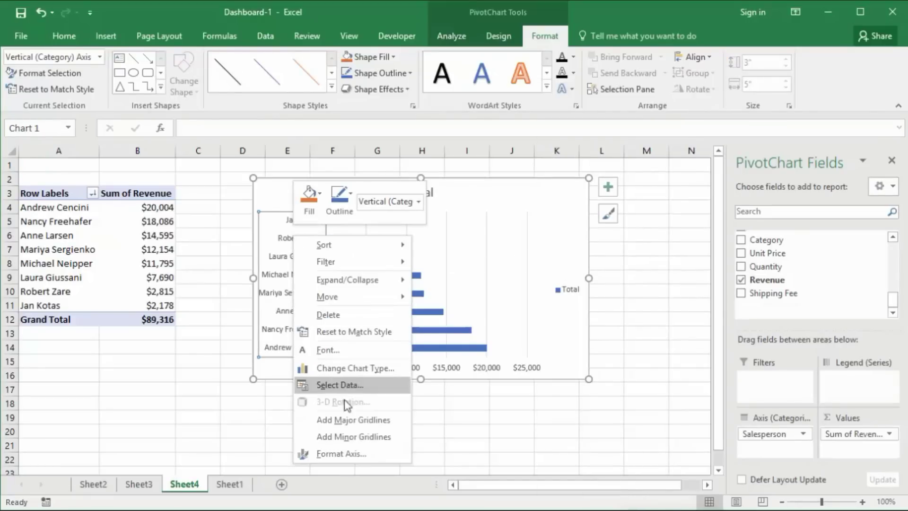
{"action": "left_click", "coordinate": [345, 453]}
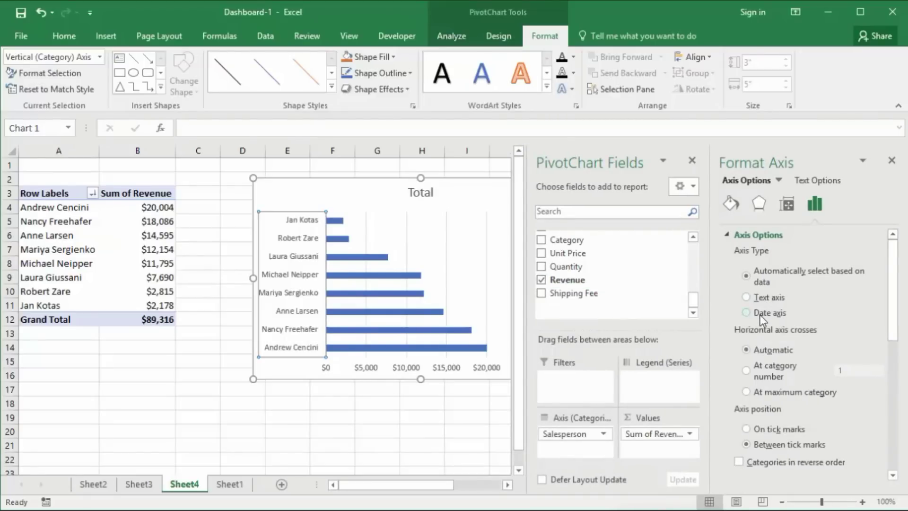
{"action": "left_click", "coordinate": [767, 462]}
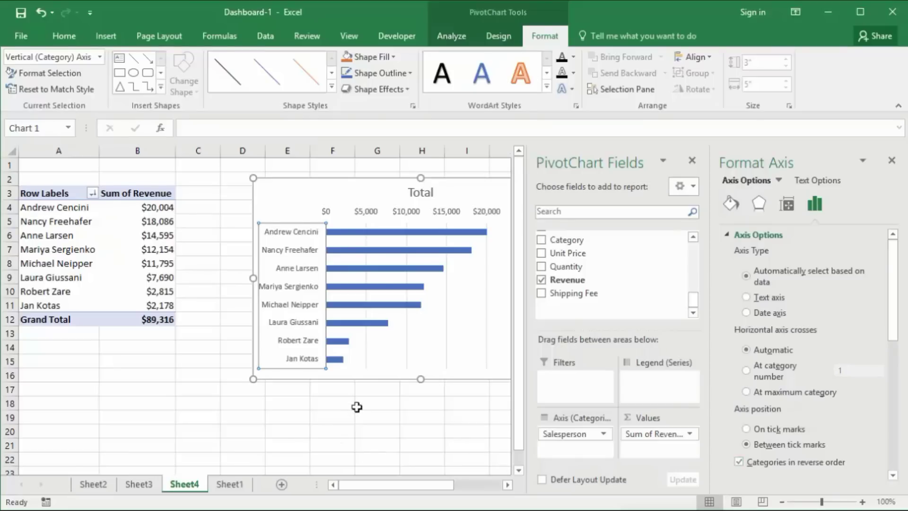
{"action": "left_click", "coordinate": [892, 160]}
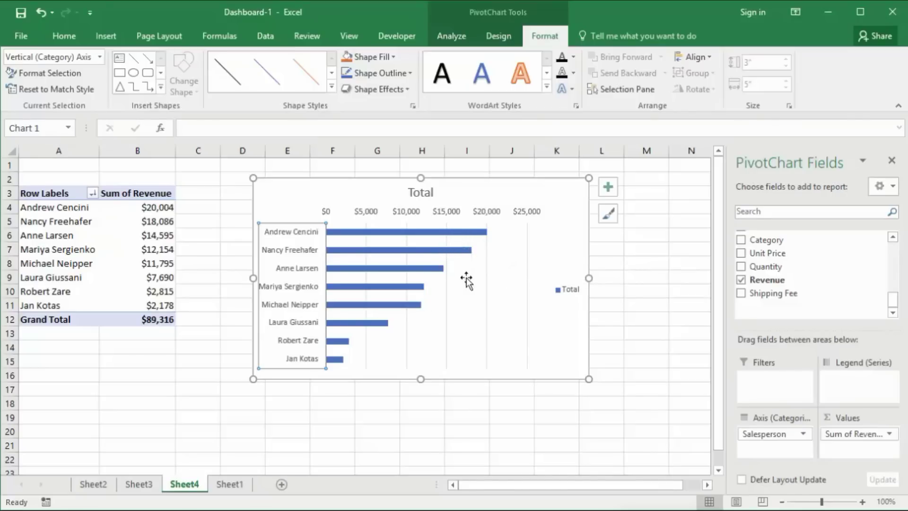
Step: Delete the chart's revenue value axis, Total legend and vertical gridlines
{"action": "left_click", "coordinate": [398, 212]}
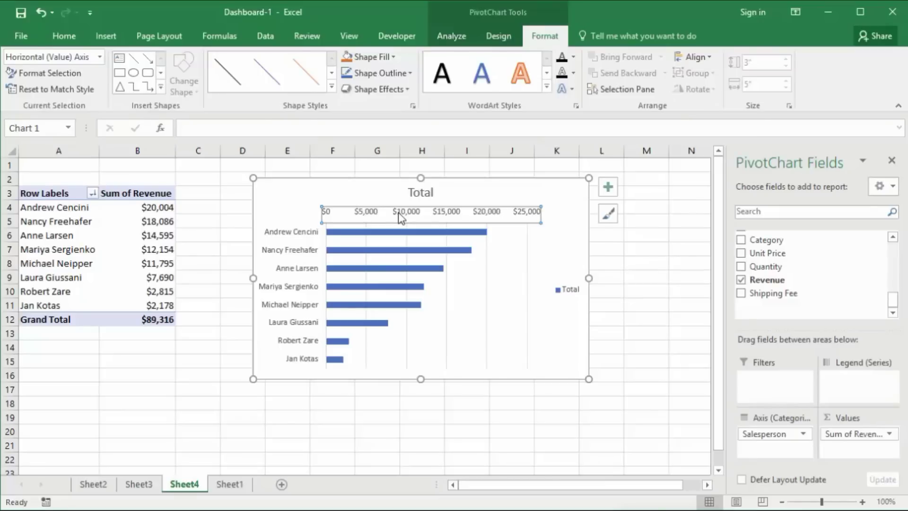
{"action": "key", "text": "Delete"}
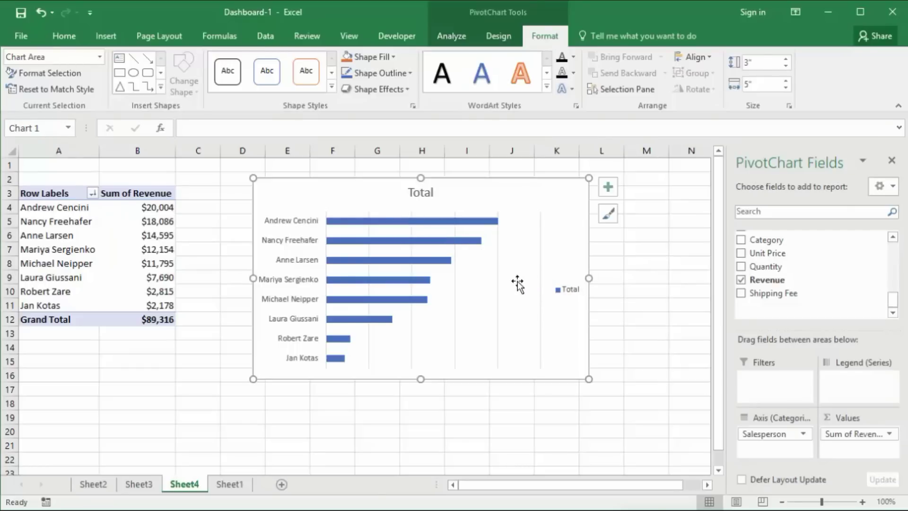
{"action": "left_click", "coordinate": [568, 292]}
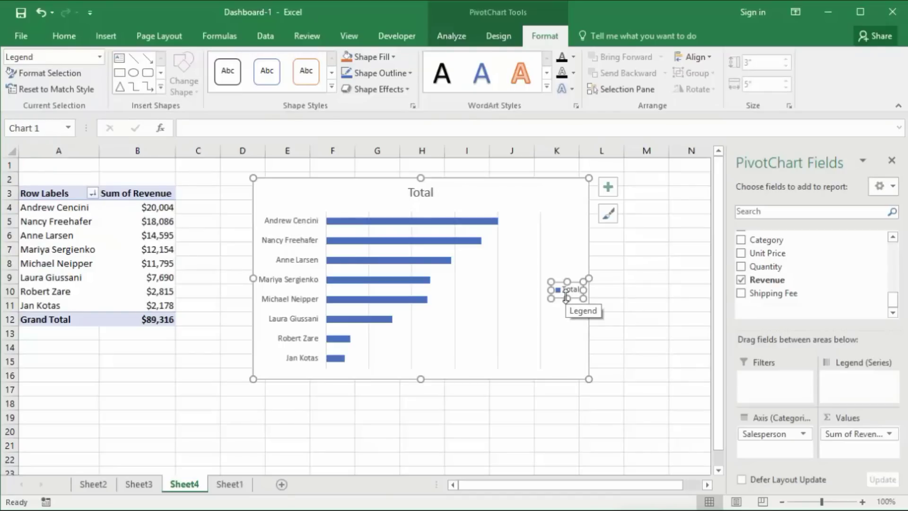
{"action": "key", "text": "Delete"}
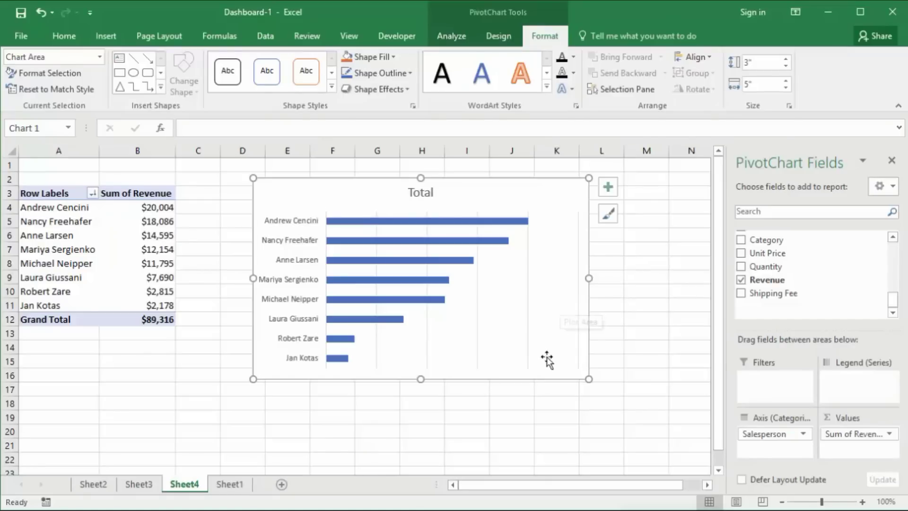
{"action": "left_click", "coordinate": [527, 325]}
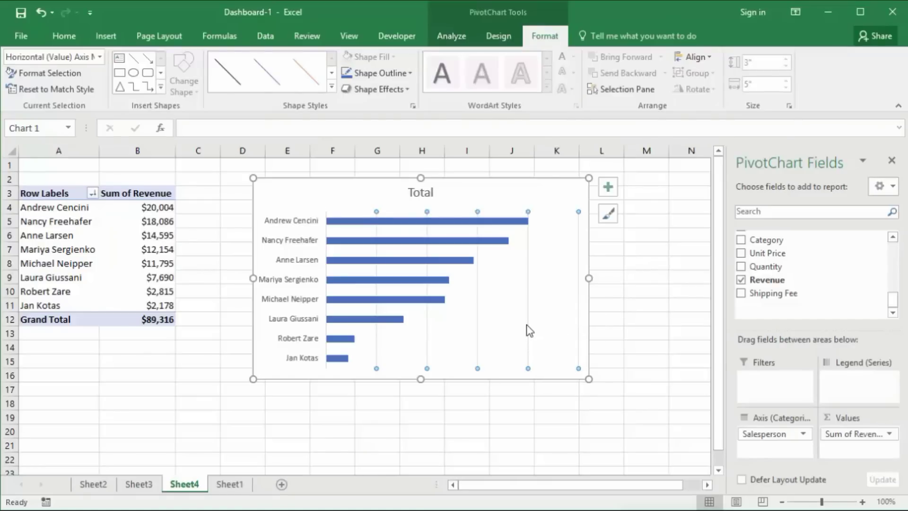
{"action": "key", "text": "Delete"}
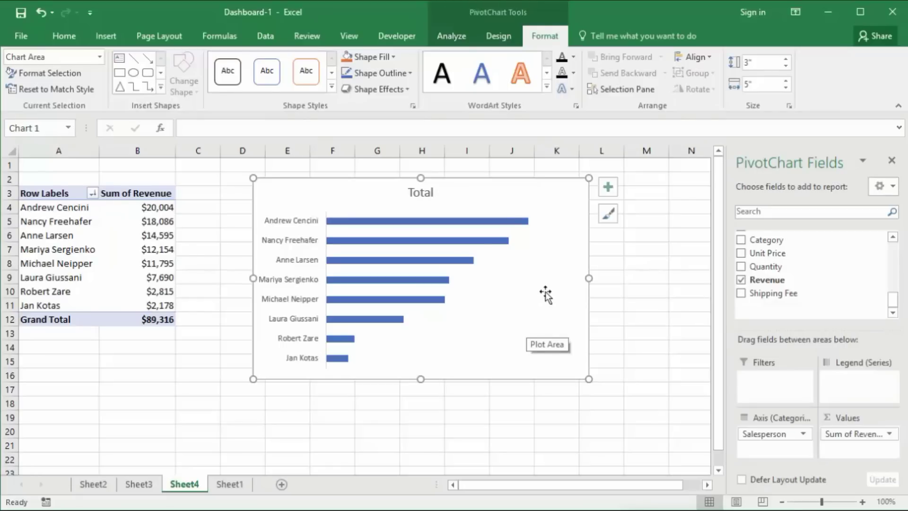
Step: Add data labels showing each salesperson's revenue, from $20,004 down to $2,178, beside the bars
{"action": "left_click", "coordinate": [607, 187]}
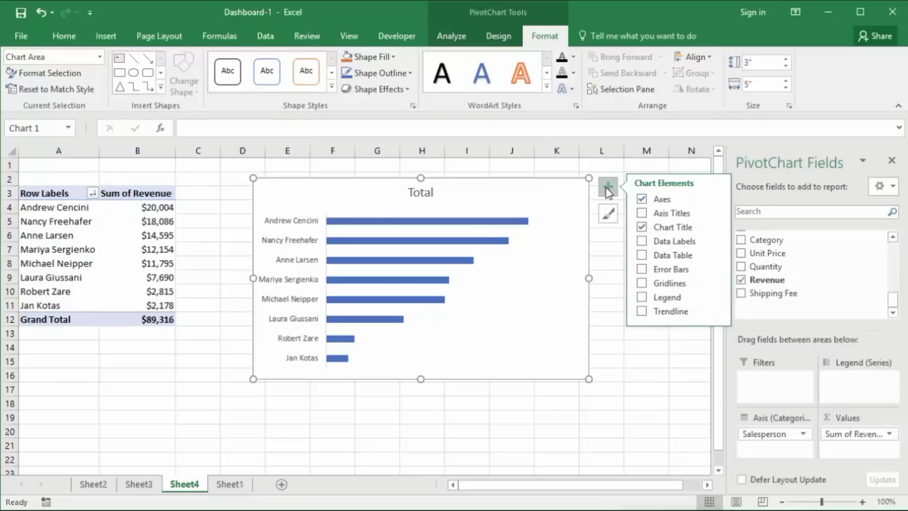
{"action": "left_click", "coordinate": [657, 241]}
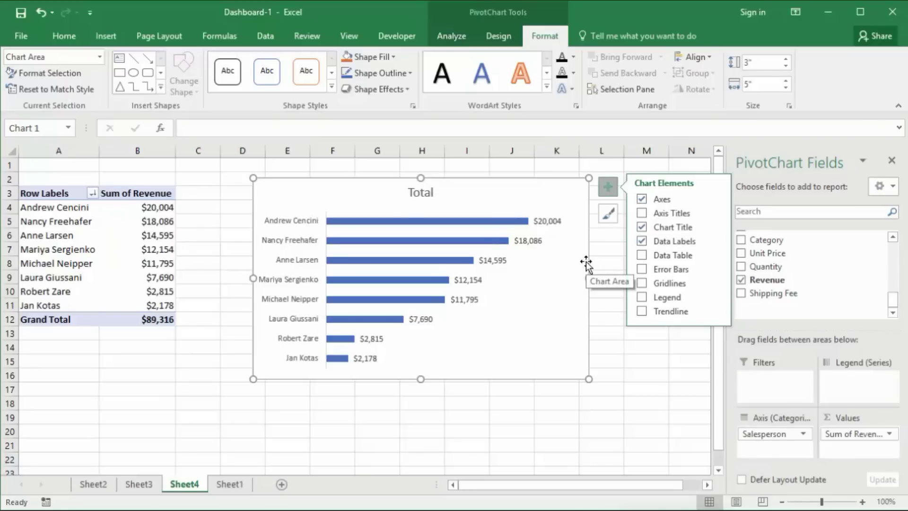
{"action": "left_click", "coordinate": [561, 294]}
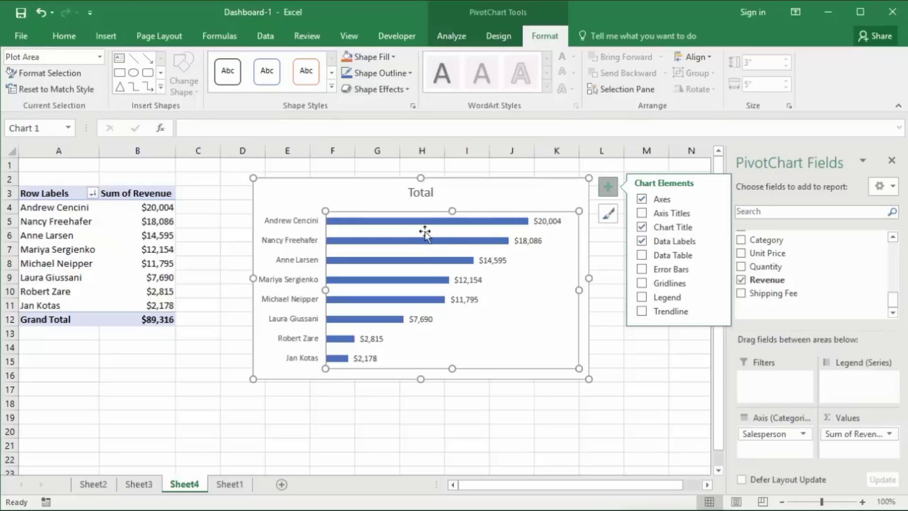
Step: Select the word 'Total' in the chart title, ready to type a new title
{"action": "left_click", "coordinate": [417, 193]}
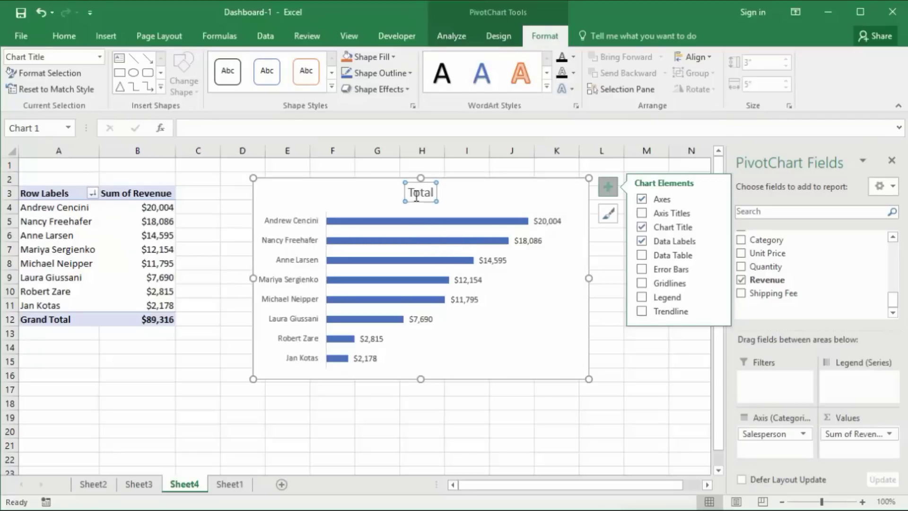
{"action": "left_click_drag", "start_coordinate": [433, 193], "coordinate": [407, 193]}
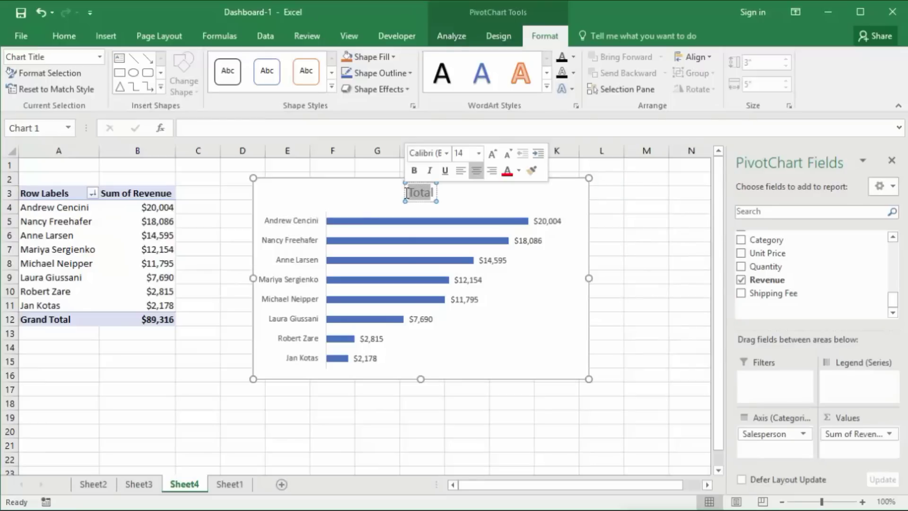